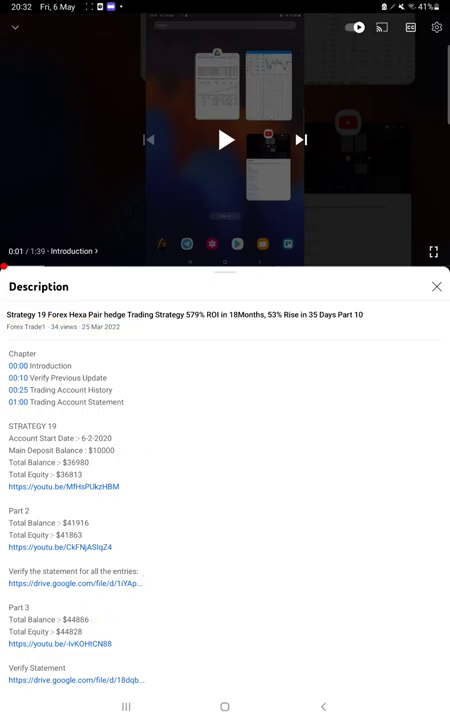
# Leave the Strategy 19 video description and bring up the recent-apps switcher.
pyautogui.click(126, 706)
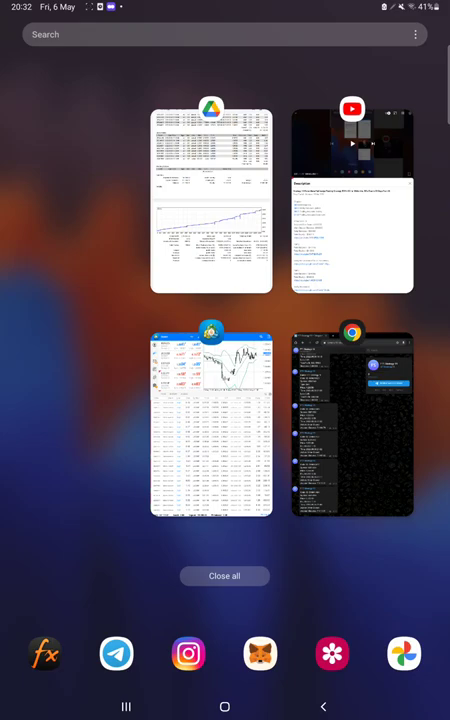
# Open MetaTrader 4 History and set a custom period from 6 May 2016 to 7 May 2022.
pyautogui.click(211, 425)
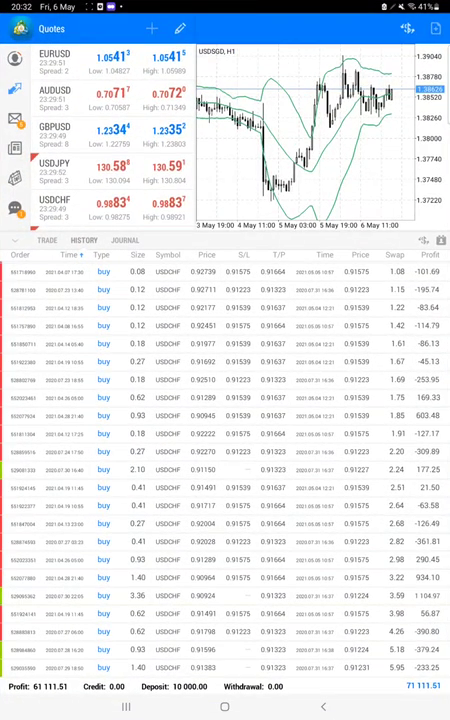
pyautogui.click(441, 240)
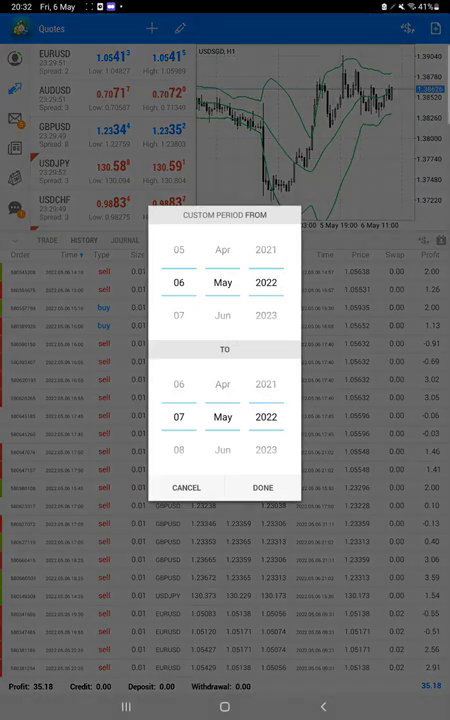
pyautogui.moveTo(266, 250)
pyautogui.mouseDown()
pyautogui.moveTo(266, 320)
pyautogui.moveTo(266, 283)
pyautogui.mouseUp()
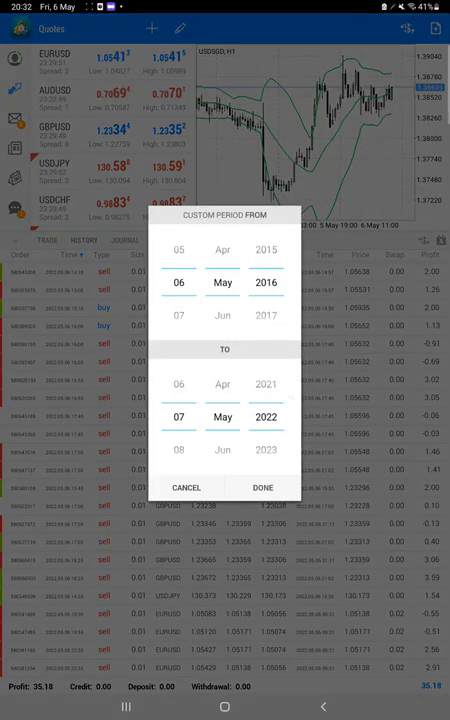
pyautogui.click(263, 487)
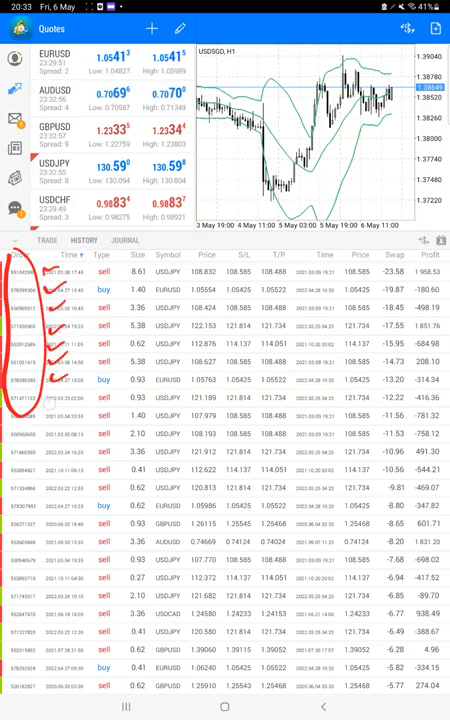
pyautogui.scroll(-15, 225, 470)
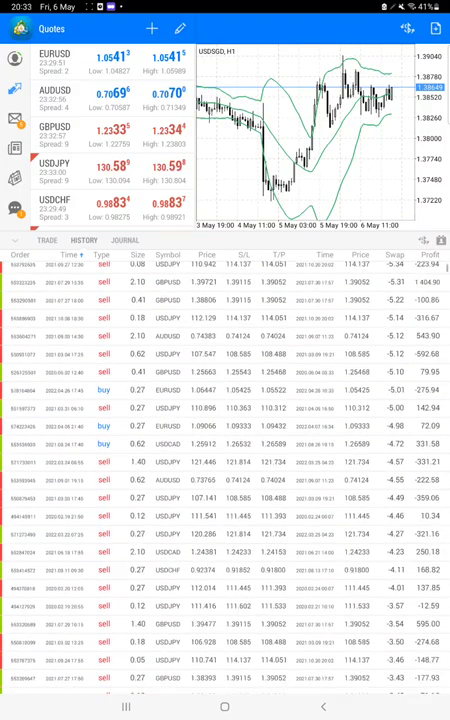
pyautogui.scroll(-10, 225, 470)
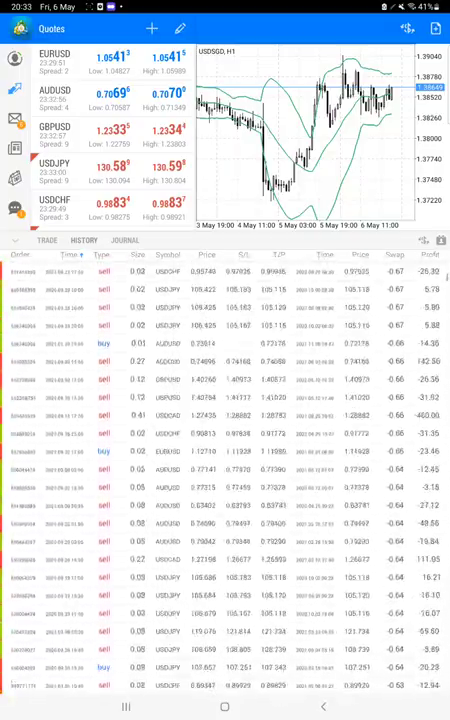
pyautogui.scroll(-5, 225, 470)
pyautogui.scroll(-5, 225, 470)
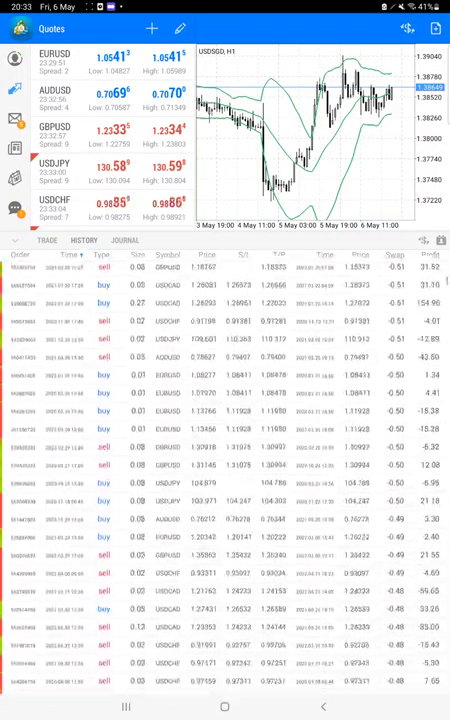
pyautogui.scroll(-5, 225, 470)
pyautogui.scroll(-5, 225, 470)
pyautogui.scroll(-5, 225, 470)
pyautogui.scroll(-5, 225, 470)
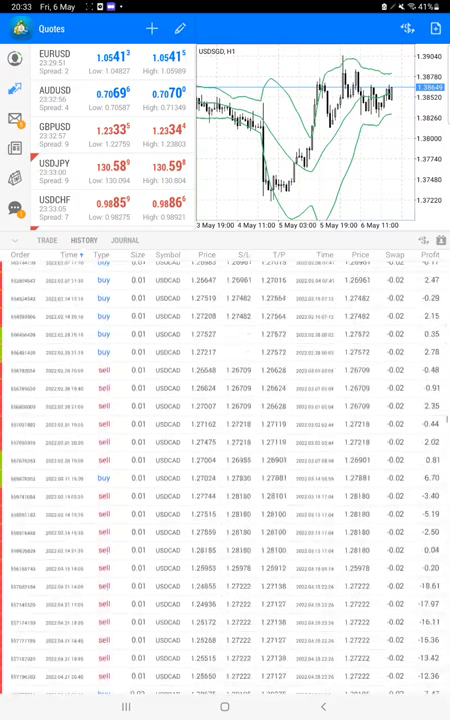
pyautogui.scroll(-5, 225, 470)
pyautogui.scroll(-5, 225, 470)
pyautogui.scroll(-5, 225, 470)
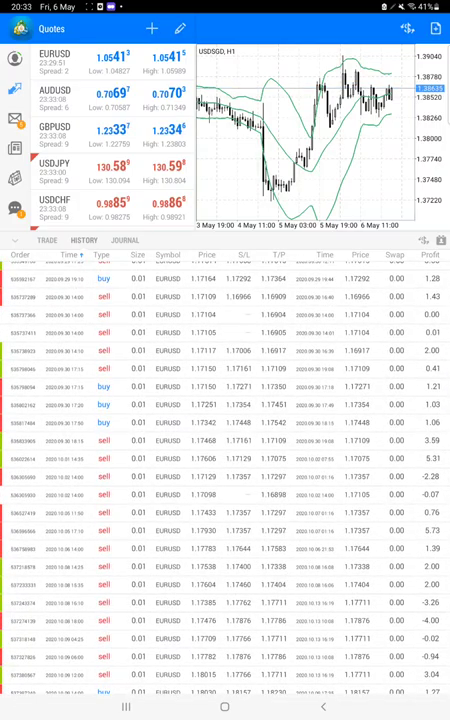
pyautogui.scroll(-5, 225, 470)
pyautogui.scroll(-5, 225, 470)
pyautogui.scroll(-5, 225, 470)
pyautogui.scroll(-5, 225, 470)
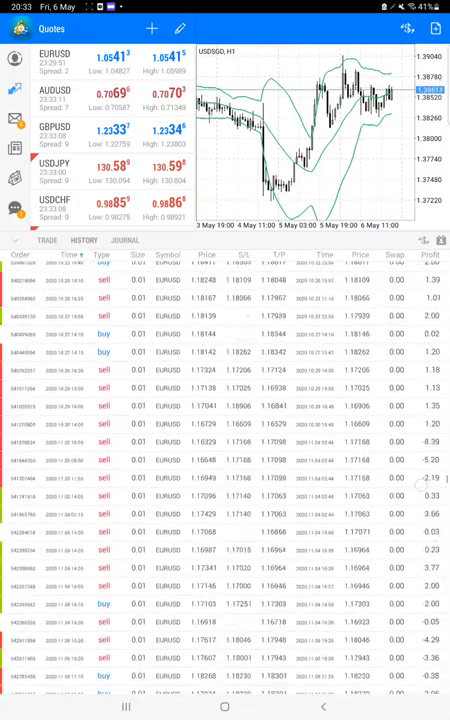
pyautogui.scroll(-5, 225, 470)
pyautogui.scroll(-5, 225, 470)
pyautogui.scroll(-5, 225, 470)
pyautogui.scroll(-5, 225, 470)
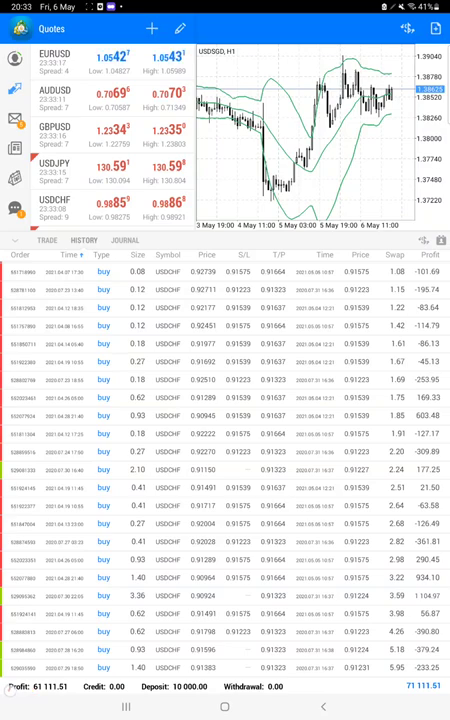
# Underline the 61,111.51 total profit and last trade's profit, then return to the apps overview.
pyautogui.moveTo(8, 690); pyautogui.dragTo(65, 690)
pyautogui.moveTo(345, 673)
pyautogui.mouseDown()
pyautogui.moveTo(385, 679)
pyautogui.moveTo(376, 689)
pyautogui.mouseUp()
pyautogui.moveTo(296, 636); pyautogui.dragTo(310, 635)
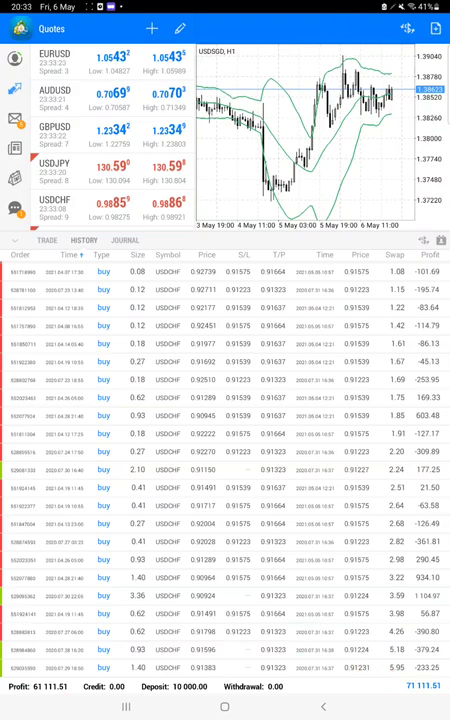
pyautogui.click(126, 707)
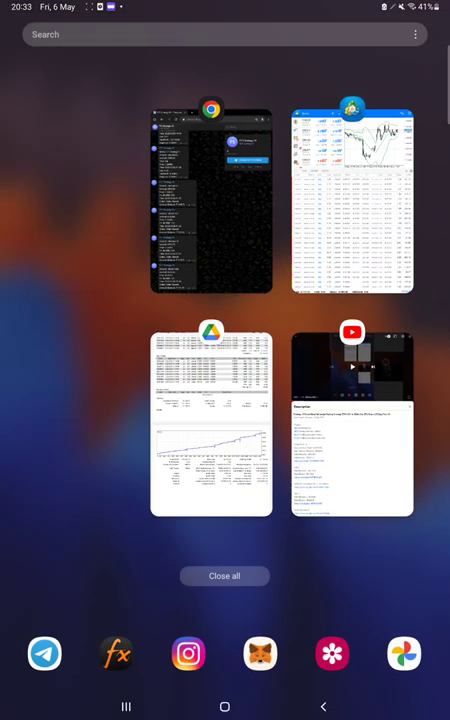
# Review the FT1 Strategy-19 Telegram feed in Chrome, then return to the apps overview.
pyautogui.click(211, 200)
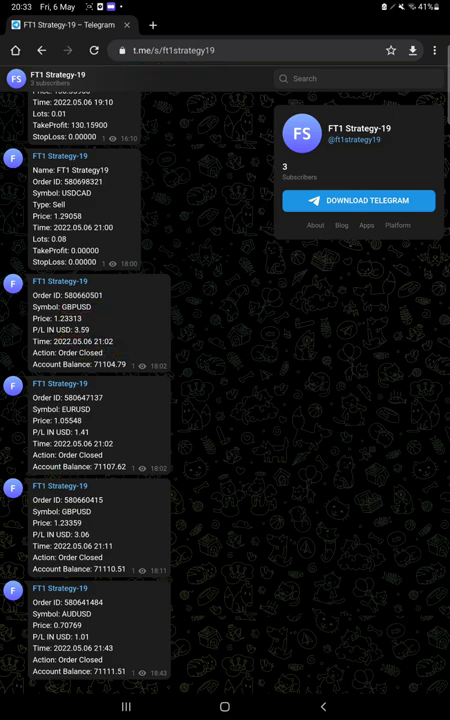
pyautogui.click(126, 706)
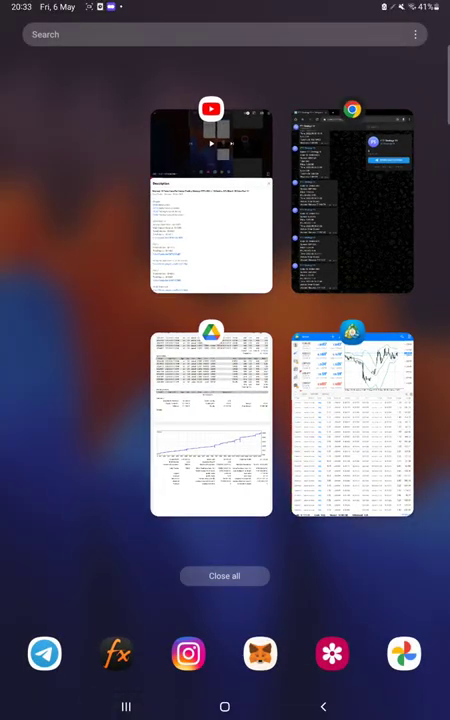
# Open the Strategy 19 Part 11 PDF, trace the balance curve, underline profit factor 2.05 and 13522 trades.
pyautogui.click(211, 423)
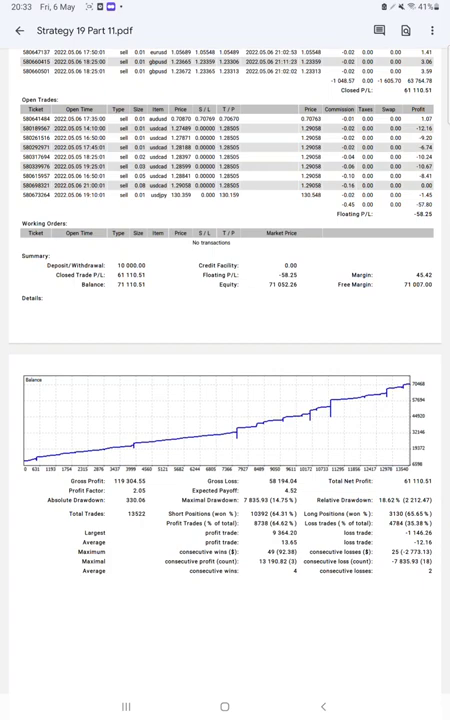
pyautogui.moveTo(18, 462); pyautogui.dragTo(410, 407)
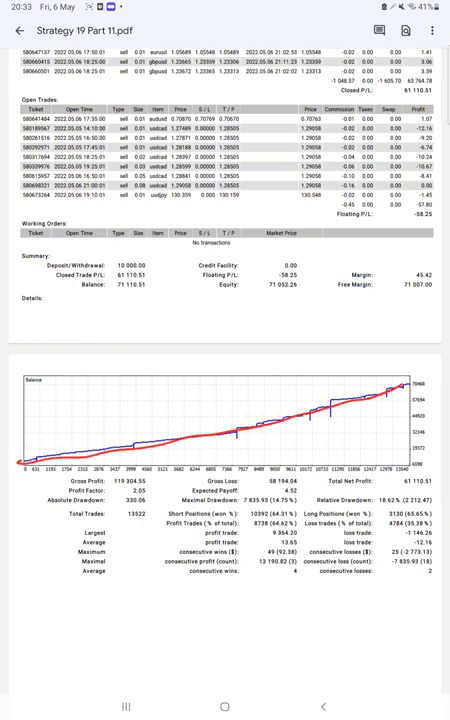
pyautogui.moveTo(128, 494); pyautogui.dragTo(150, 493)
pyautogui.moveTo(127, 518); pyautogui.dragTo(148, 518)
# Underline expected payoff 4.52 and average loss -12.16, and begin handwriting 'R:R 1:1.2'.
pyautogui.moveTo(281, 495); pyautogui.dragTo(300, 495)
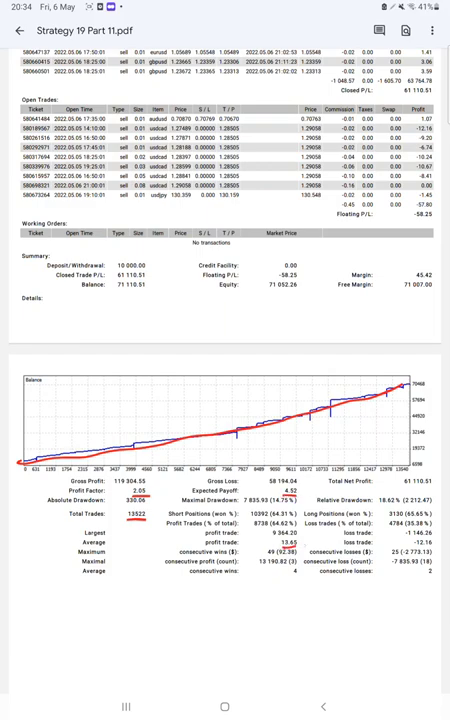
pyautogui.moveTo(415, 546); pyautogui.dragTo(432, 546)
pyautogui.moveTo(19, 577)
pyautogui.mouseDown()
pyautogui.moveTo(19, 592)
pyautogui.moveTo(66, 586)
pyautogui.mouseUp()
pyautogui.moveTo(90, 578)
pyautogui.mouseDown()
pyautogui.moveTo(92, 592)
pyautogui.moveTo(103, 590)
pyautogui.mouseUp()
# Finish the 1:1.2 ratio and handwrite 'BE:- 47%' beneath it.
pyautogui.moveTo(112, 578)
pyautogui.mouseDown()
pyautogui.moveTo(113, 592)
pyautogui.moveTo(168, 602)
pyautogui.mouseUp()
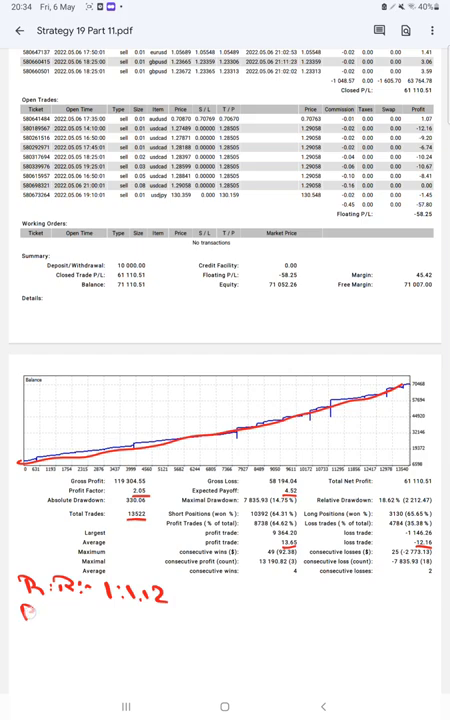
pyautogui.moveTo(21, 607); pyautogui.dragTo(22, 630)
pyautogui.moveTo(22, 607); pyautogui.dragTo(24, 630)
pyautogui.moveTo(50, 608)
pyautogui.mouseDown()
pyautogui.moveTo(50, 630)
pyautogui.moveTo(70, 622)
pyautogui.mouseUp()
pyautogui.click(58, 616)
pyautogui.click(59, 626)
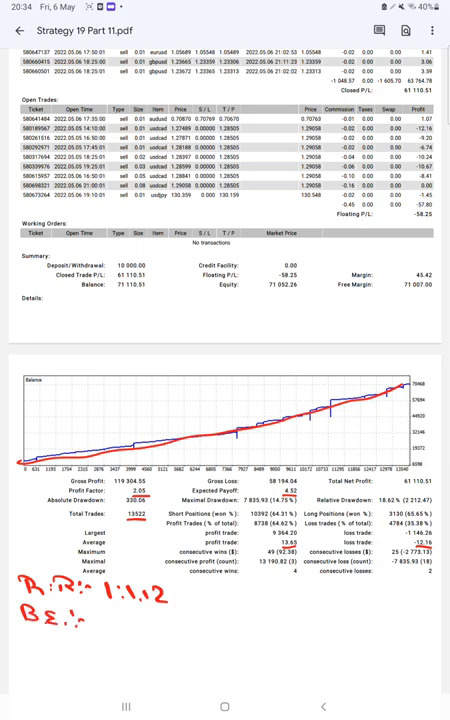
pyautogui.moveTo(107, 620); pyautogui.dragTo(116, 629)
pyautogui.moveTo(112, 621)
pyautogui.mouseDown()
pyautogui.moveTo(112, 635)
pyautogui.moveTo(124, 634)
pyautogui.mouseUp()
pyautogui.click(134, 632)
pyautogui.moveTo(141, 621); pyautogui.dragTo(141, 634)
pyautogui.click(152, 632)
# Handwrite the '64%' note below and underline the 64.62% win rate.
pyautogui.moveTo(72, 645); pyautogui.dragTo(92, 645)
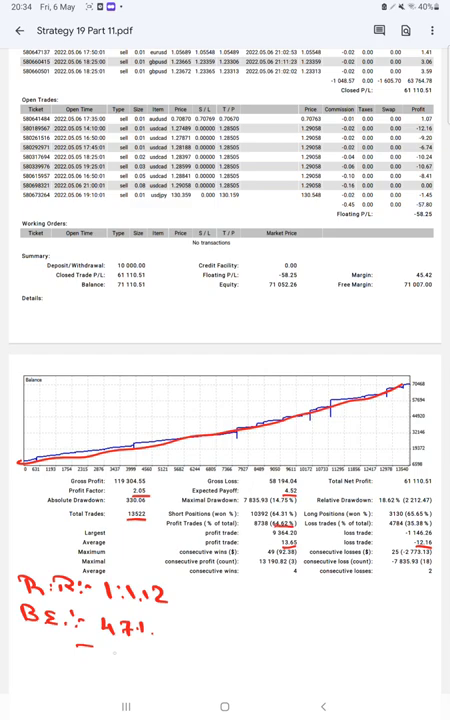
pyautogui.moveTo(115, 650); pyautogui.dragTo(114, 661)
pyautogui.moveTo(126, 651); pyautogui.dragTo(135, 659)
pyautogui.moveTo(131, 652)
pyautogui.mouseDown()
pyautogui.moveTo(131, 666)
pyautogui.moveTo(150, 657)
pyautogui.moveTo(156, 664)
pyautogui.mouseUp()
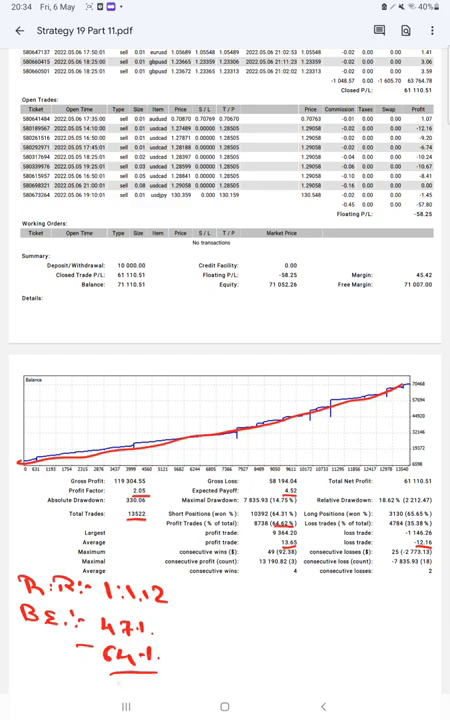
pyautogui.click(163, 664)
pyautogui.moveTo(110, 672)
pyautogui.mouseDown()
pyautogui.moveTo(158, 672)
pyautogui.moveTo(172, 681)
pyautogui.mouseUp()
pyautogui.click(164, 679)
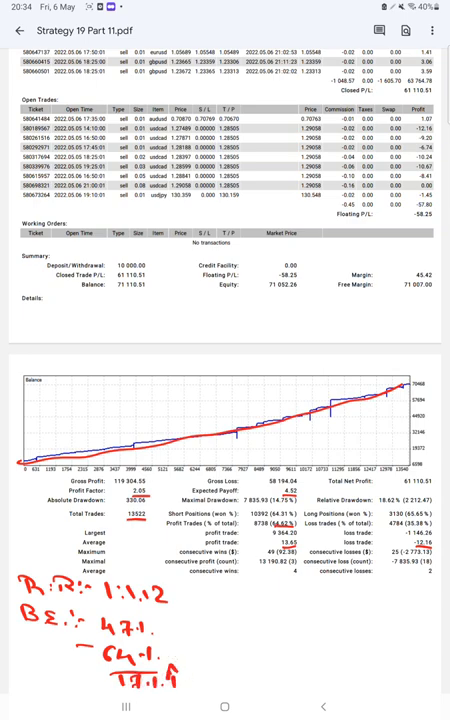